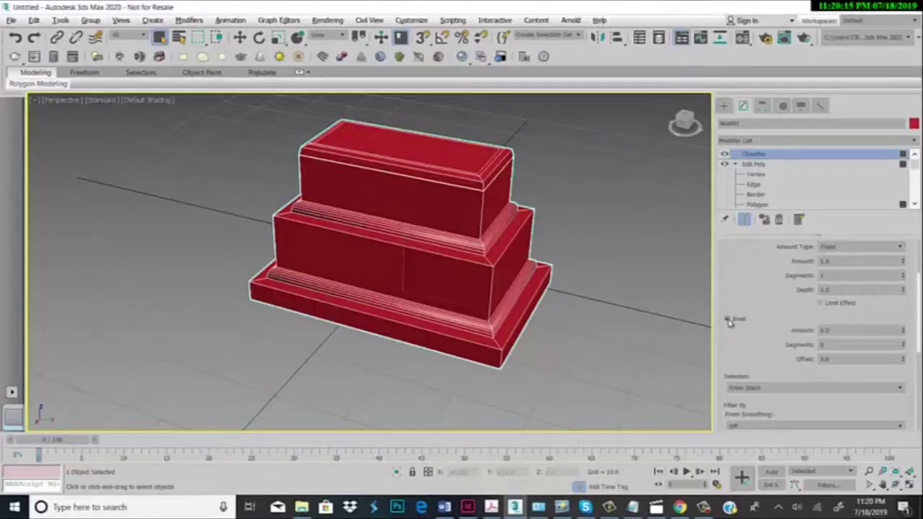
- Draw a flat rectangular box base at the grid centre in the Perspective viewport
click(728, 319)
click(905, 330)
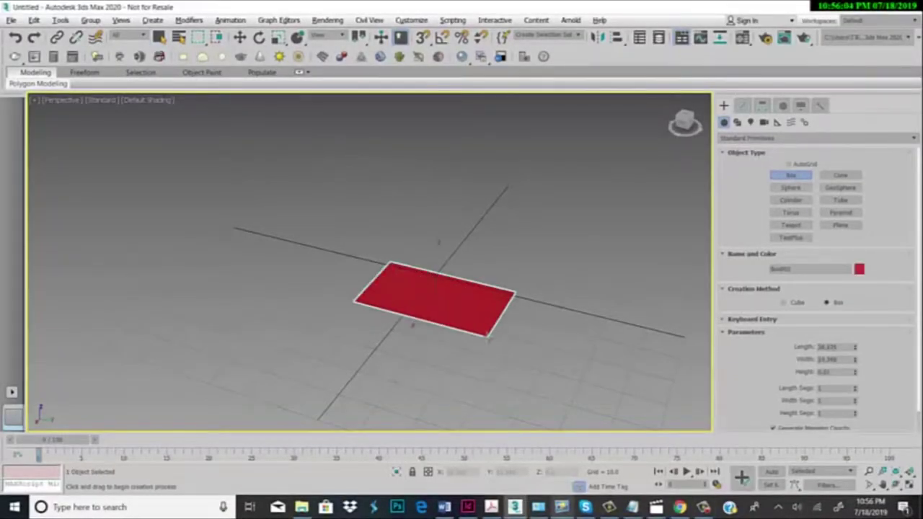
- Finish the box at slab height and convert it to an editable poly
click(490, 333)
right_click(489, 333)
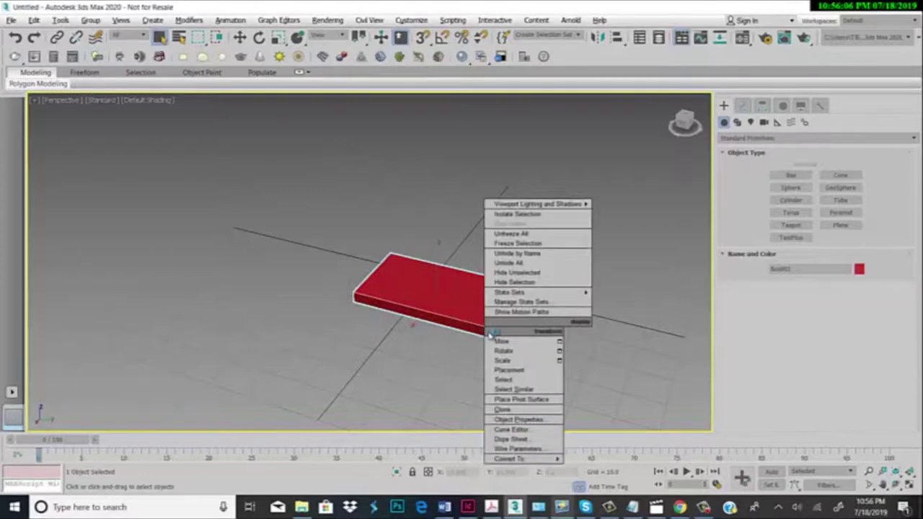
click(580, 469)
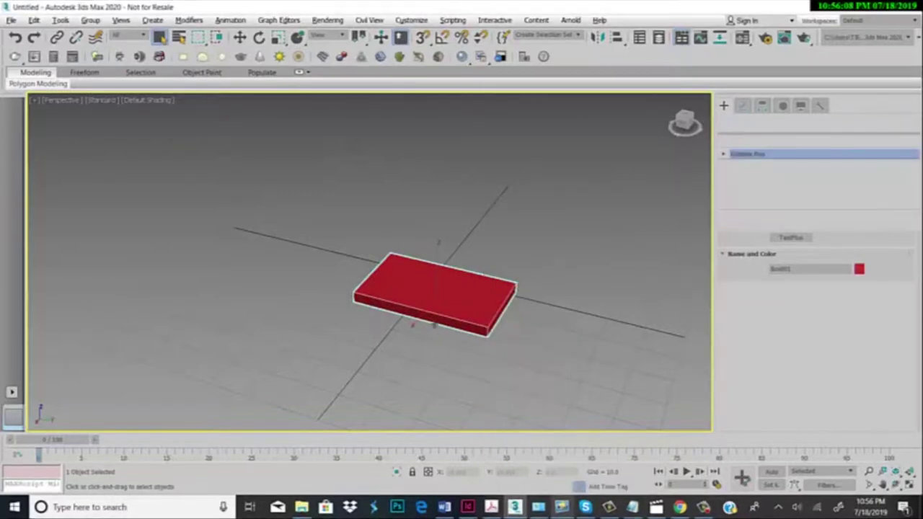
- Select the slab's top face at Polygon level
click(725, 154)
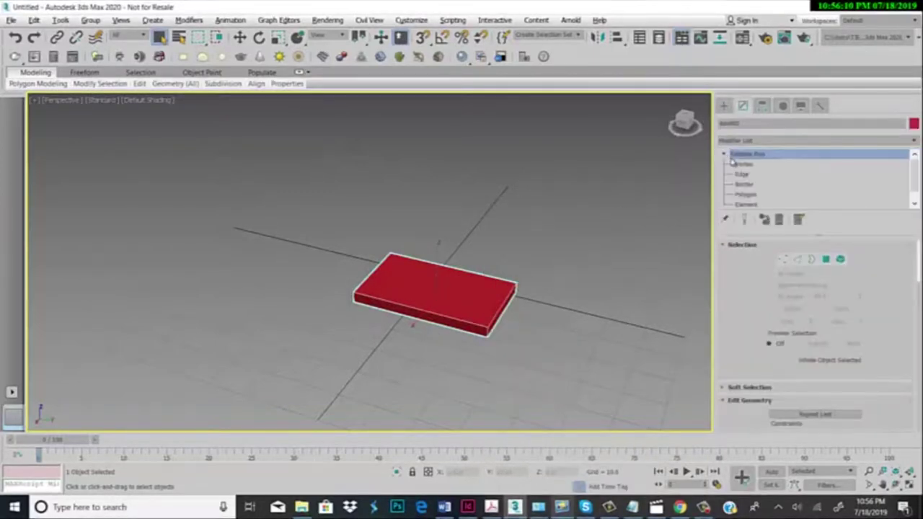
click(747, 195)
click(470, 294)
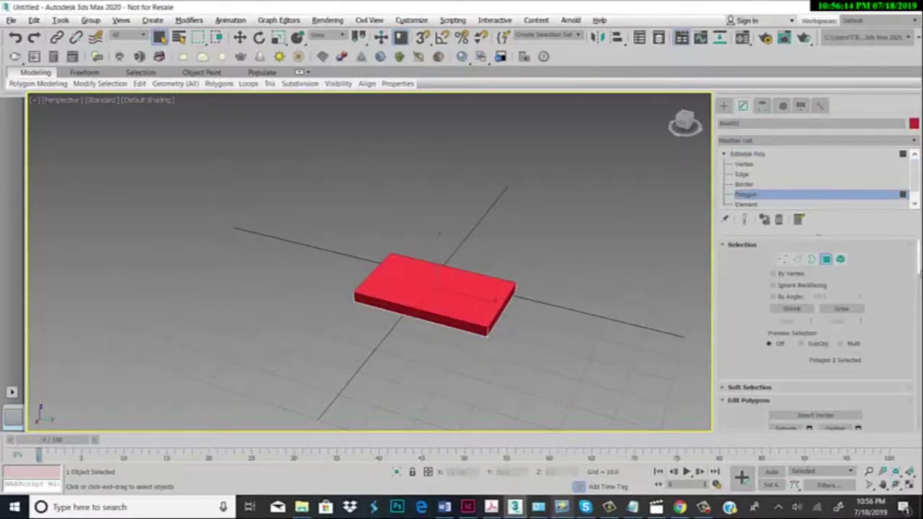
scroll(913, 278, down, 5)
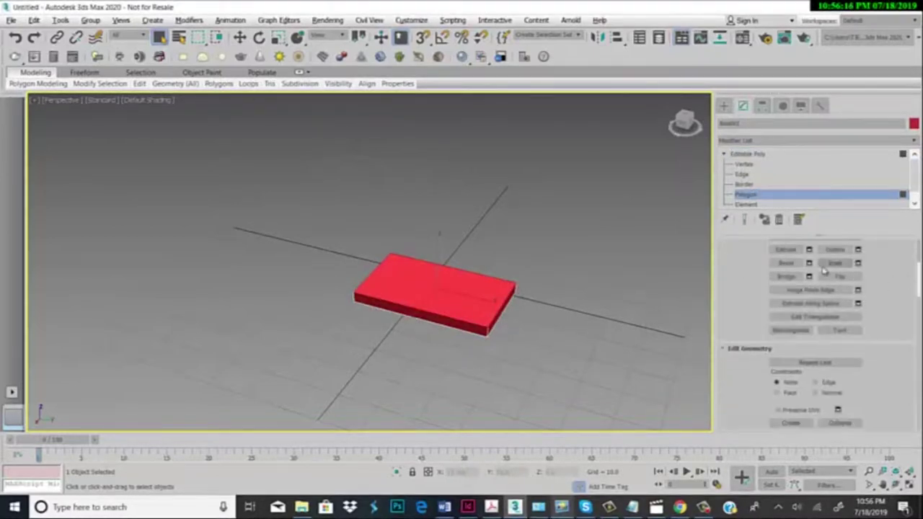
- Bevel the top face inward with a negative outline, then extrude it into a raised block
click(809, 263)
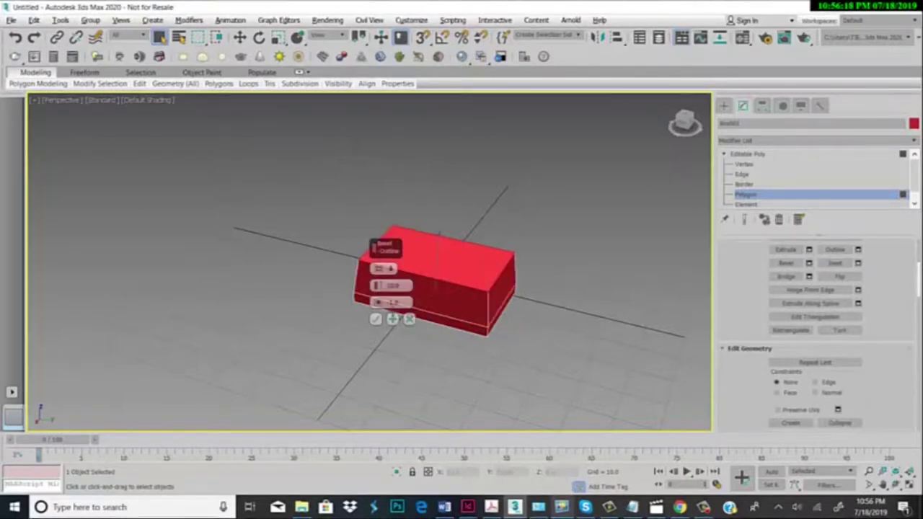
drag(377, 302, 384, 332)
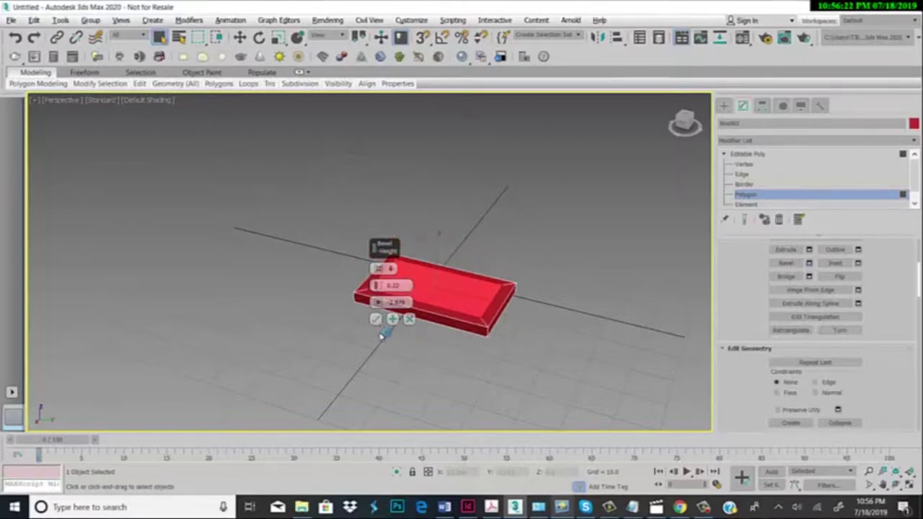
click(375, 320)
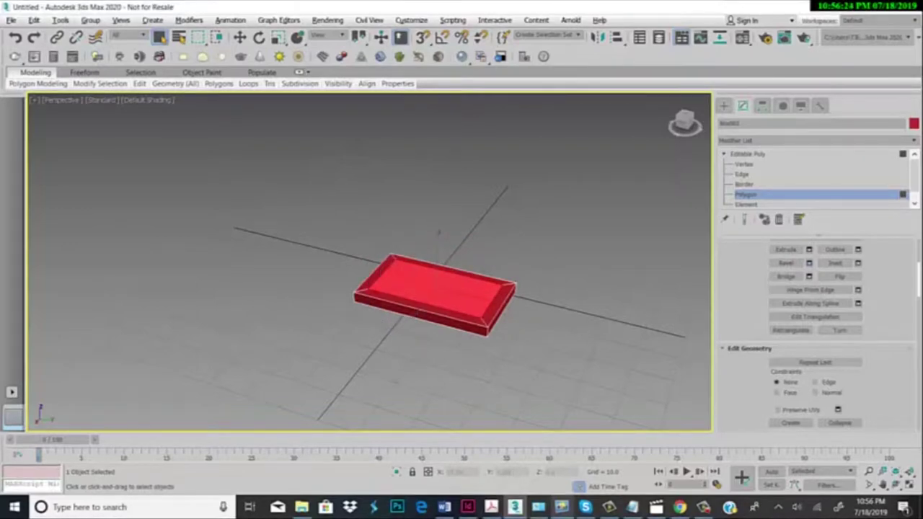
click(809, 249)
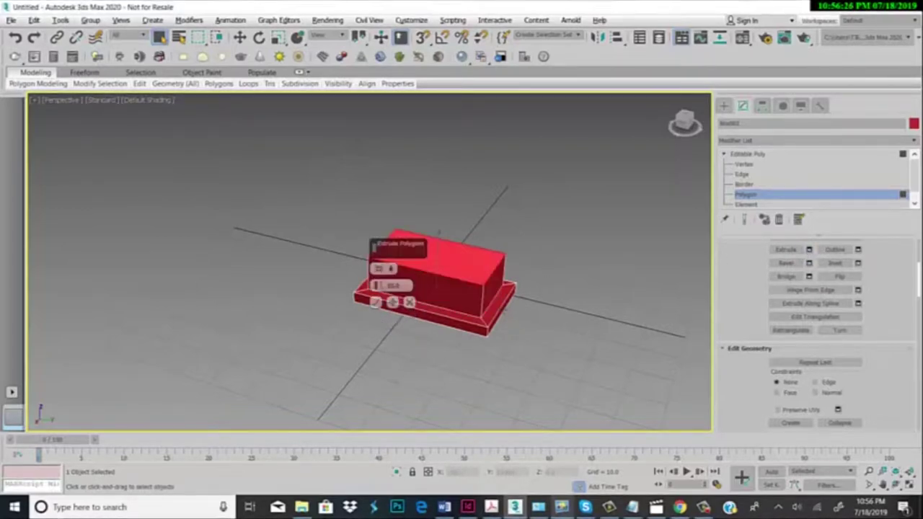
click(375, 302)
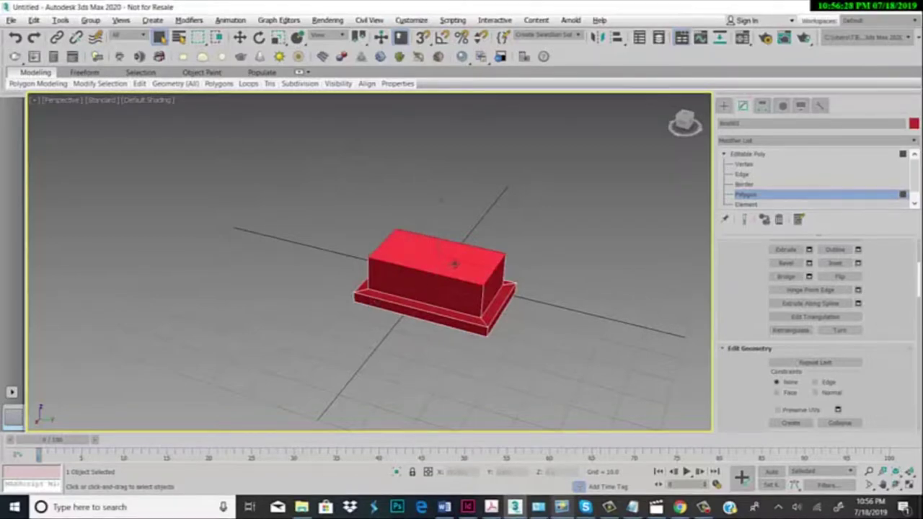
- Bevel and extrude the new top face again to form the second tier
click(810, 264)
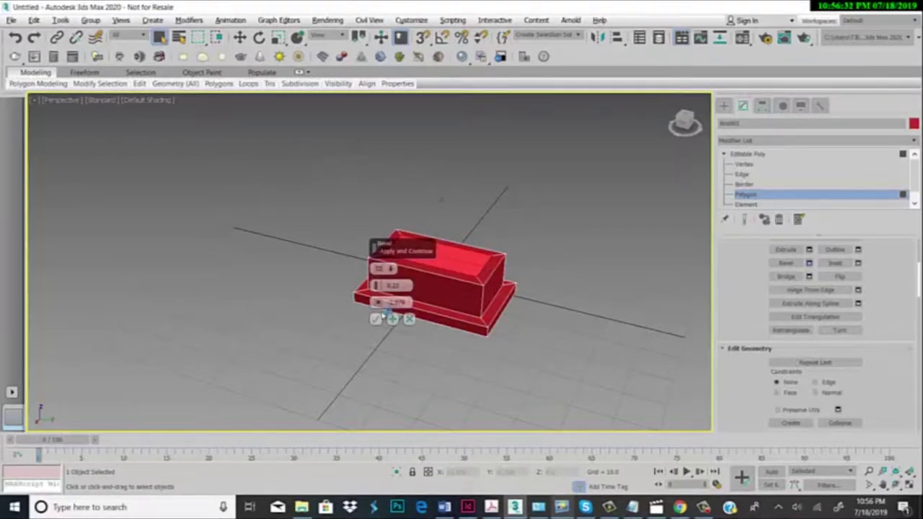
click(375, 319)
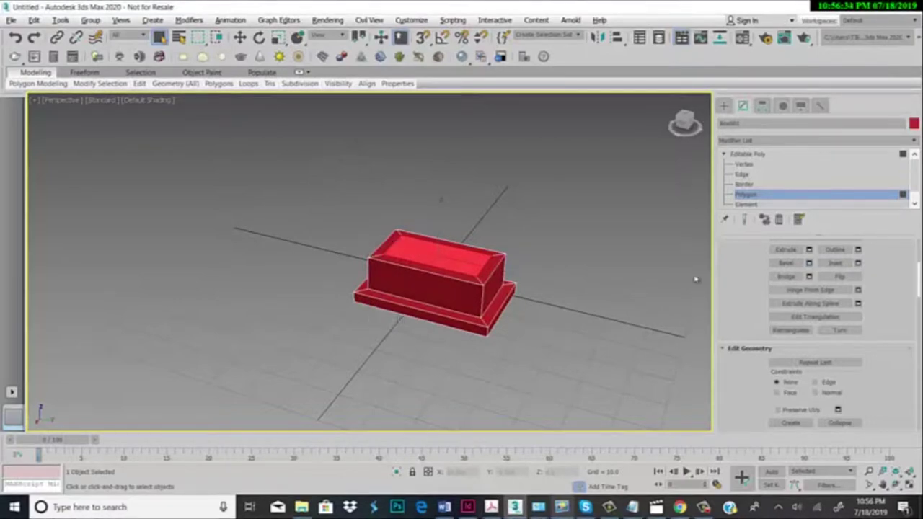
click(809, 249)
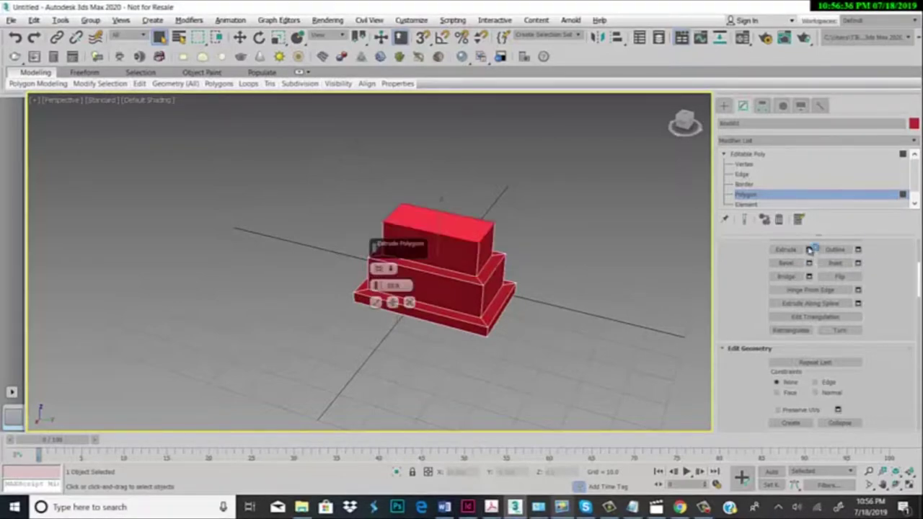
click(375, 302)
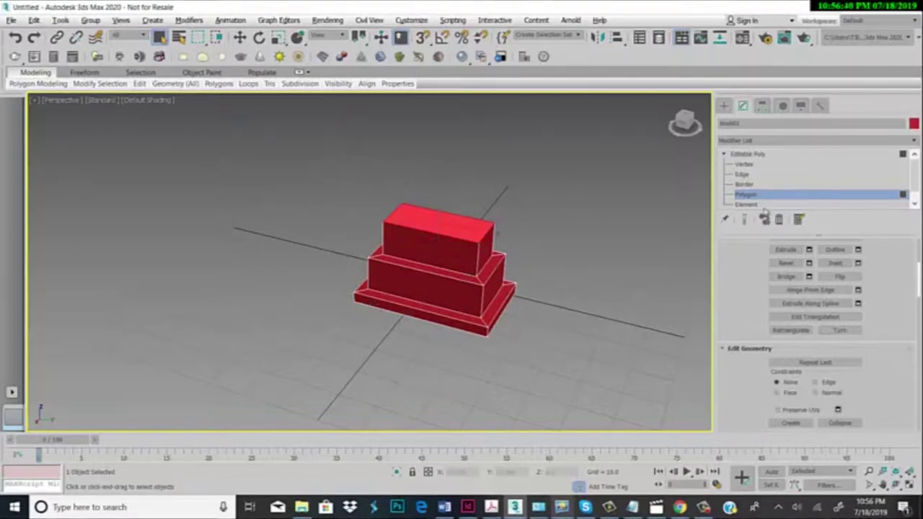
click(743, 175)
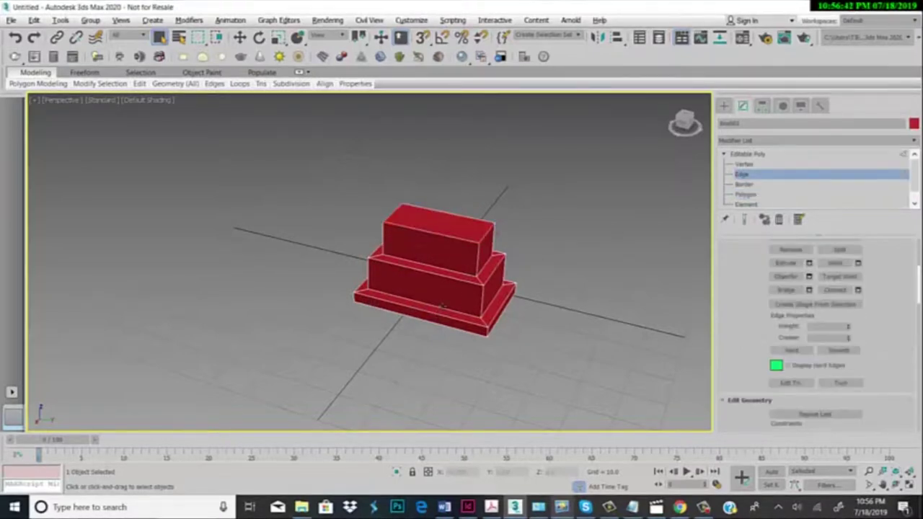
- Select every edge of the pedestal and apply a Chamfer modifier
key(ctrl+shift+e)
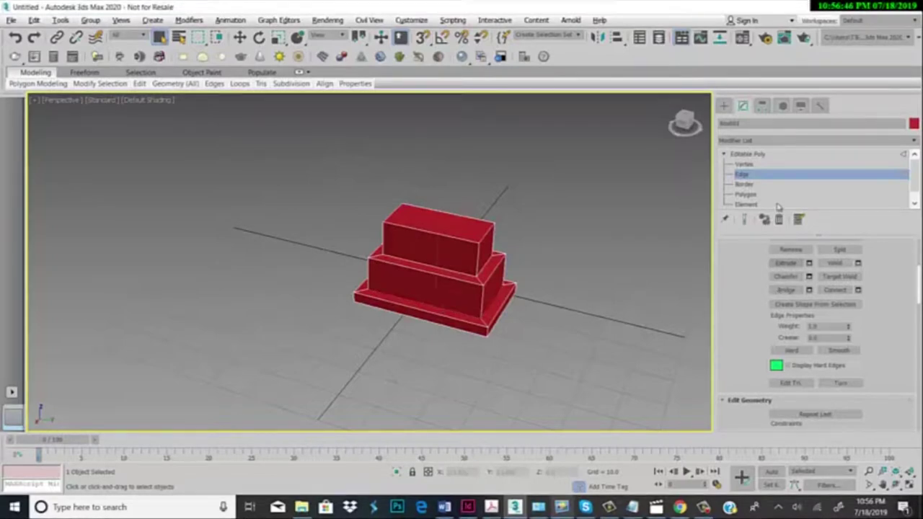
click(750, 140)
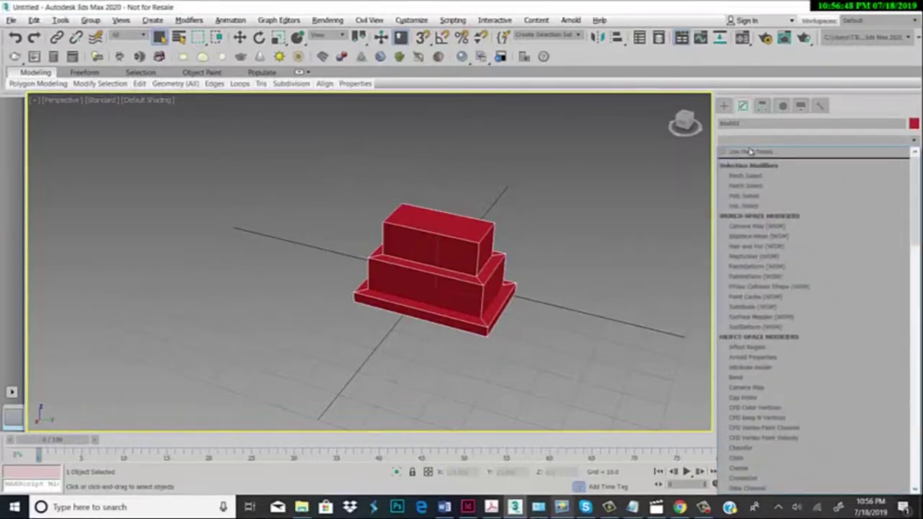
scroll(749, 292, down, 2)
scroll(751, 300, down, 6)
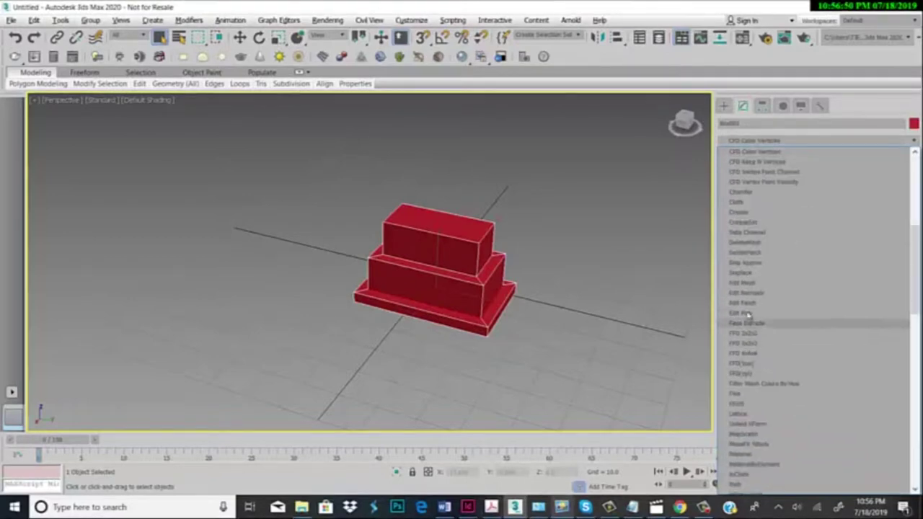
click(743, 193)
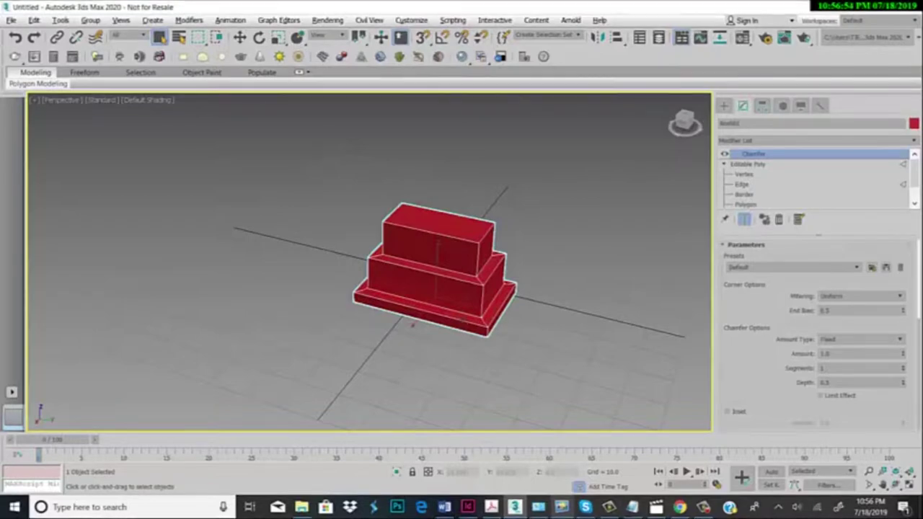
scroll(413, 325, up, 4)
scroll(462, 317, up, 4)
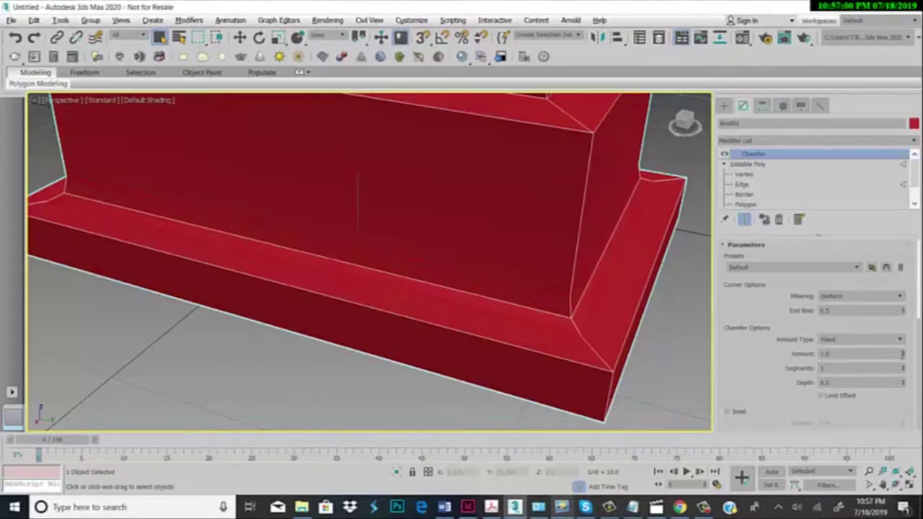
- Widen the chamfer Amount, set Segments to 2, and drag Depth negative
drag(905, 355, 901, 353)
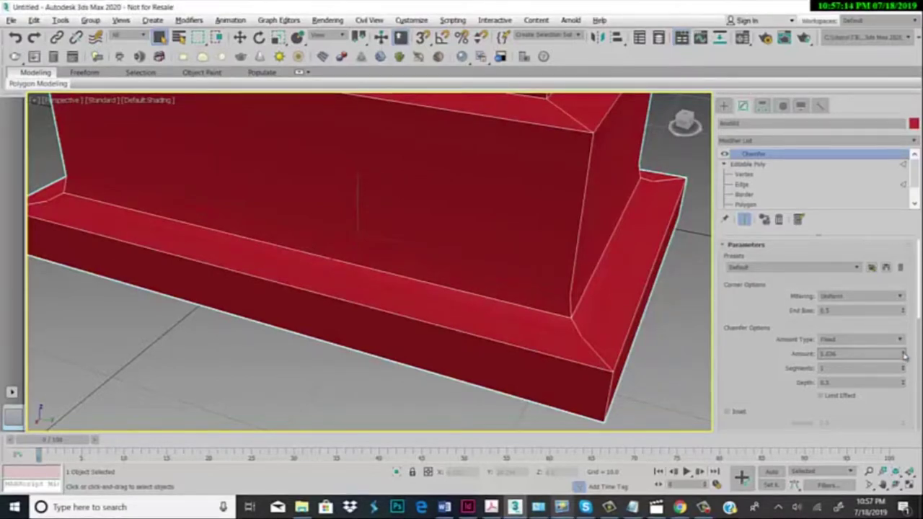
click(905, 356)
click(905, 367)
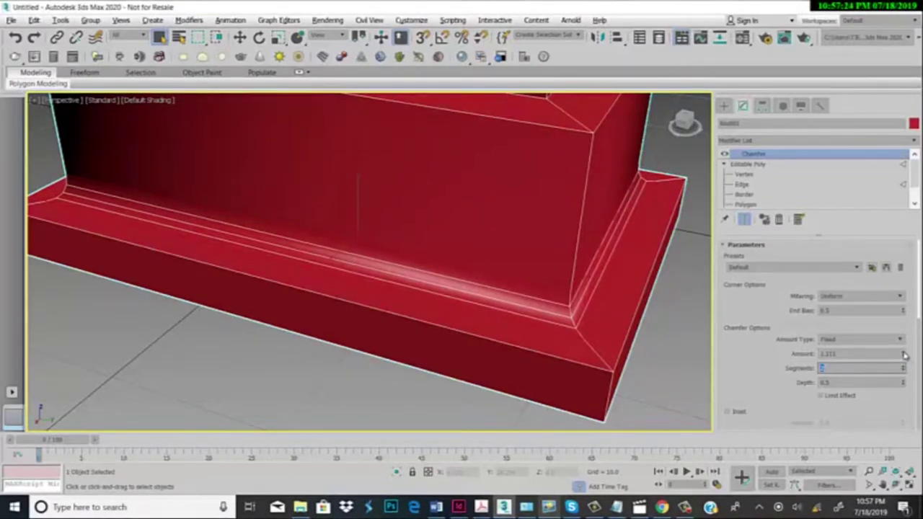
click(906, 355)
drag(903, 342, 900, 318)
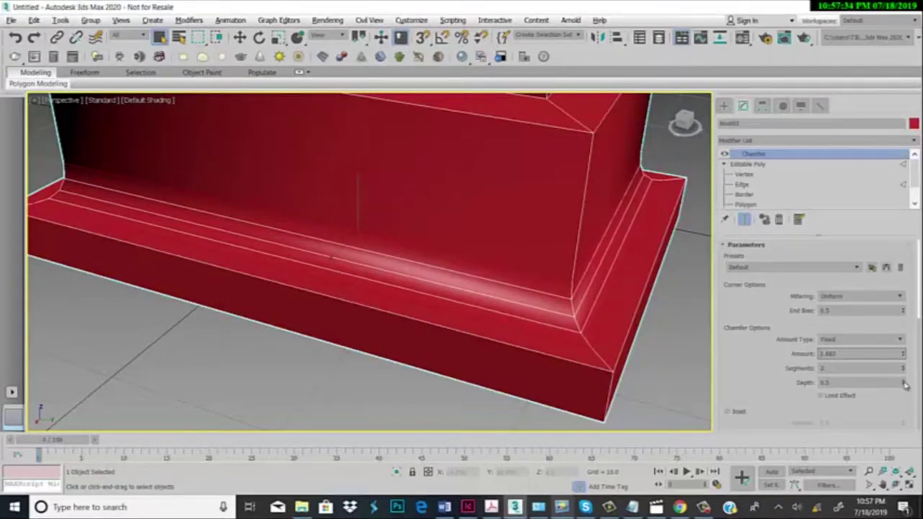
mouse_move(905, 385)
mouse_down()
mouse_move(888, 344)
mouse_move(906, 461)
mouse_up()
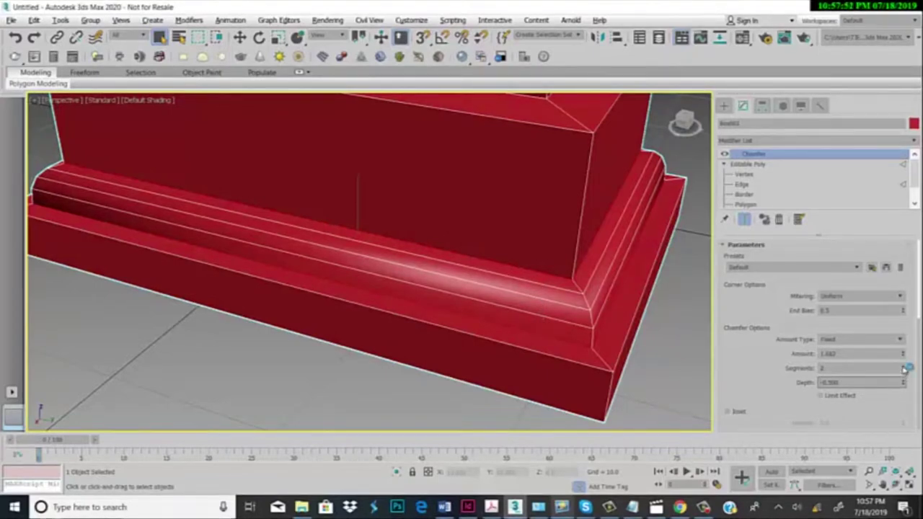
- Set chamfer Depth to -0.5, narrow the Amount, raise Segments to 4, and start saving a preset
drag(905, 358, 909, 390)
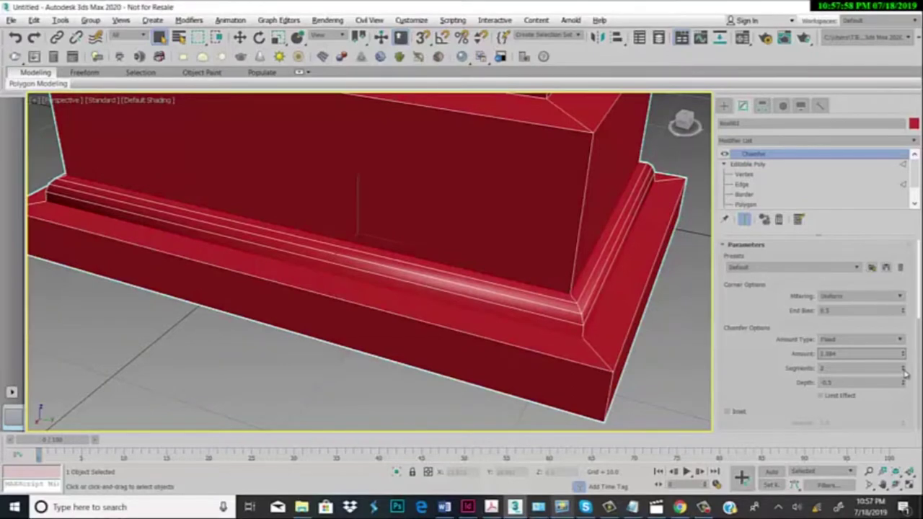
click(906, 372)
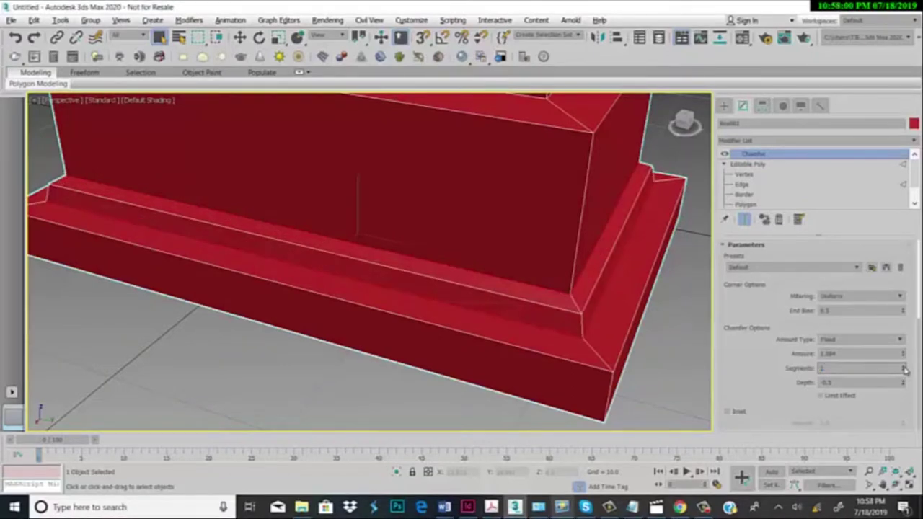
click(906, 368)
click(905, 368)
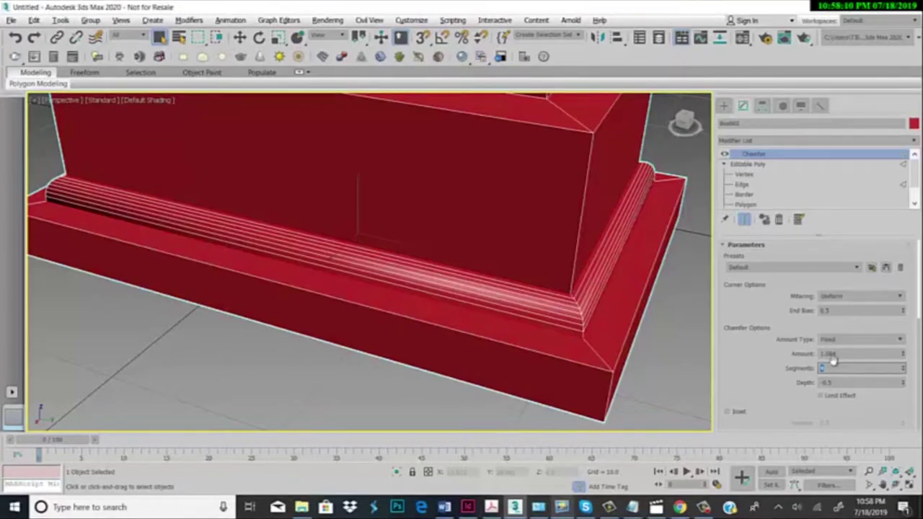
click(830, 368)
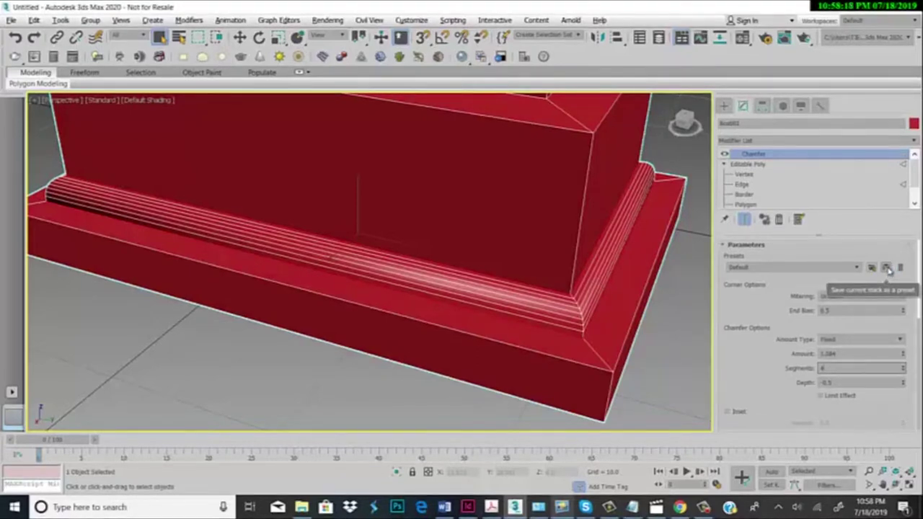
click(887, 268)
- Name the chamfer preset 'ild01' and confirm the save
click(436, 238)
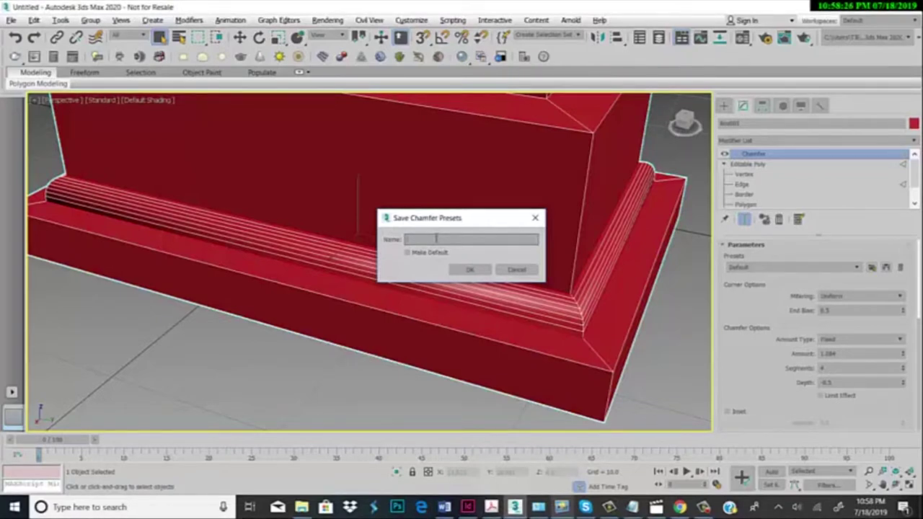
text(build01)
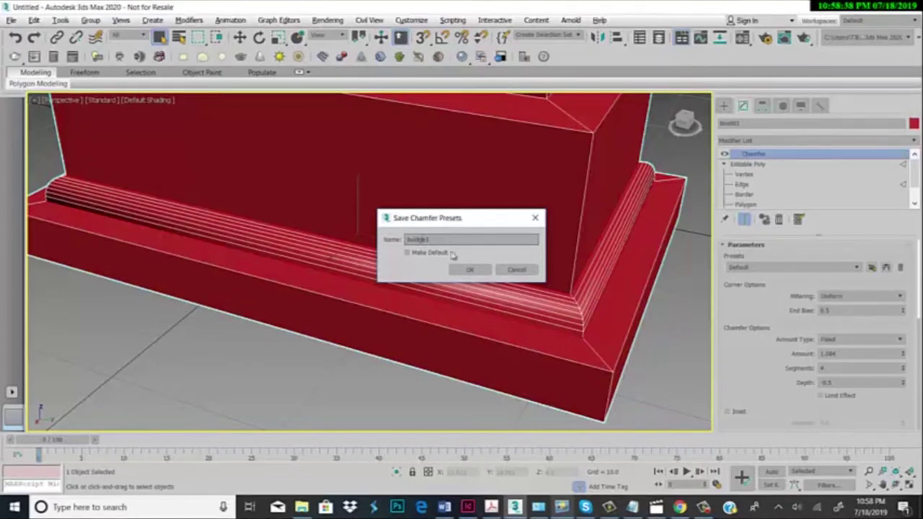
click(470, 270)
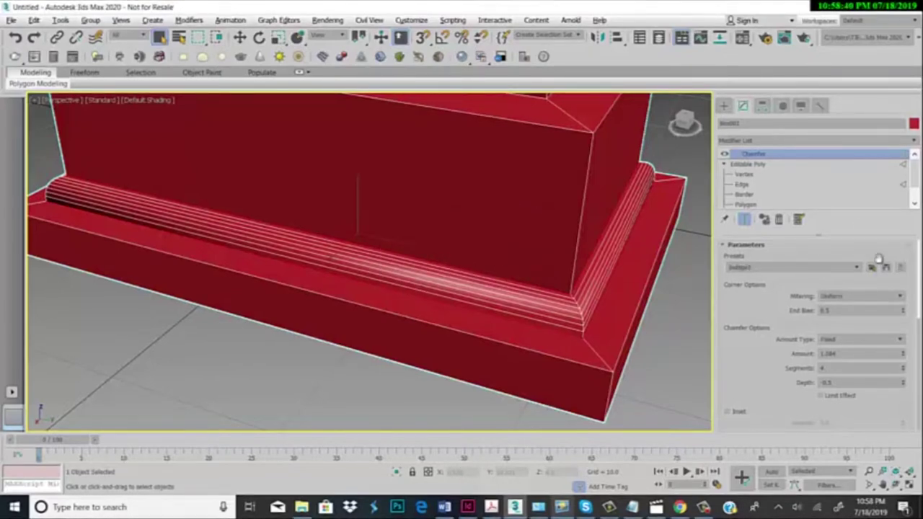
- Add an Edit Poly modifier above the chamfer and switch it to Edge level
click(750, 141)
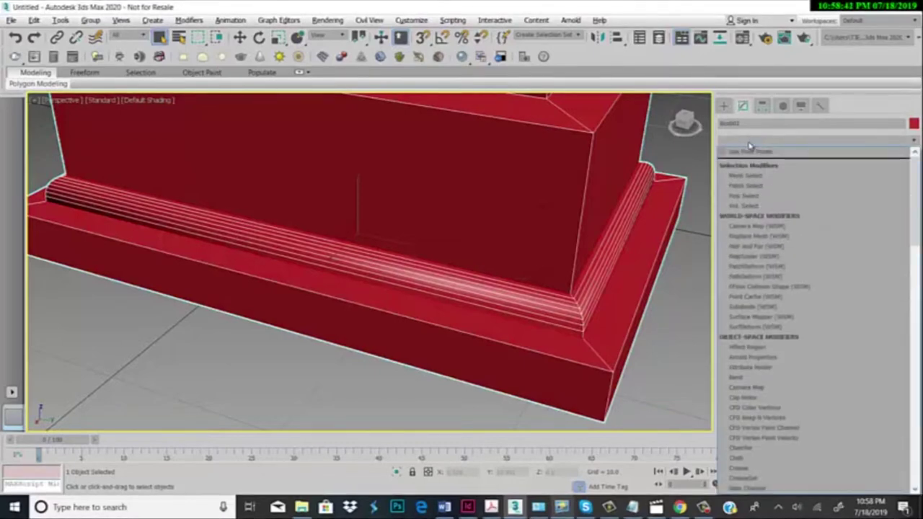
key(e)
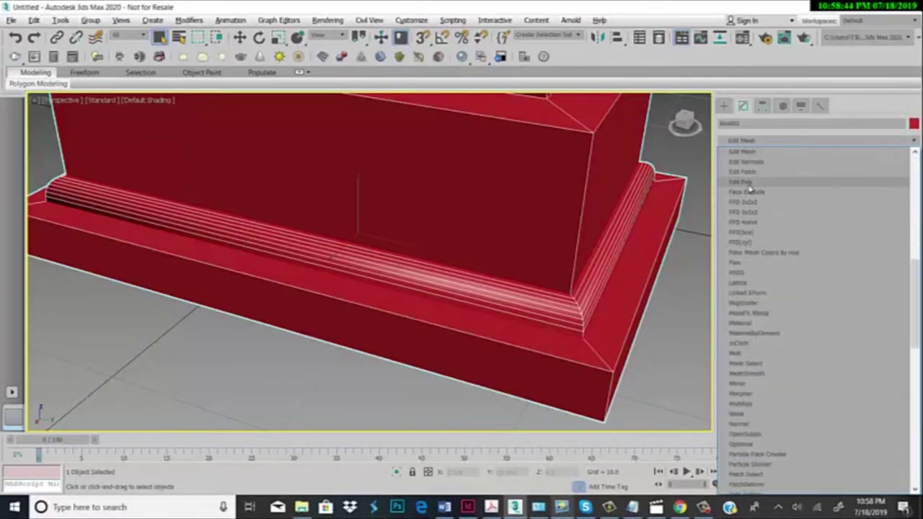
click(751, 184)
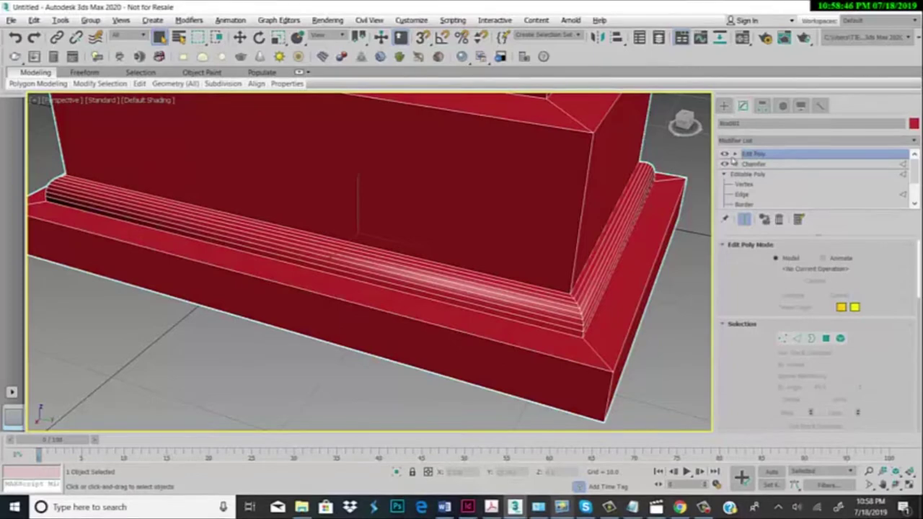
click(735, 155)
click(754, 174)
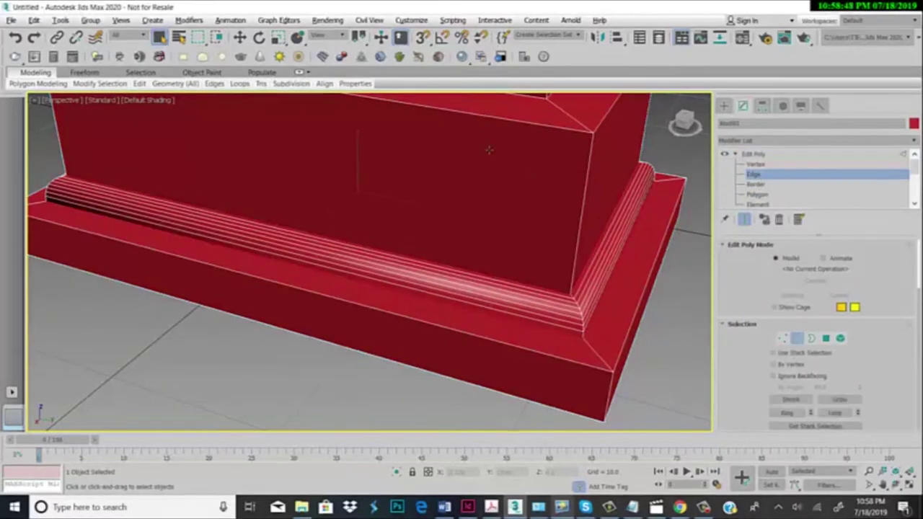
scroll(489, 150, up, 3)
scroll(489, 150, down, 4)
scroll(489, 150, down, 2)
- Select the second tier's edges and apply a new Chamfer modifier to them
click(508, 113)
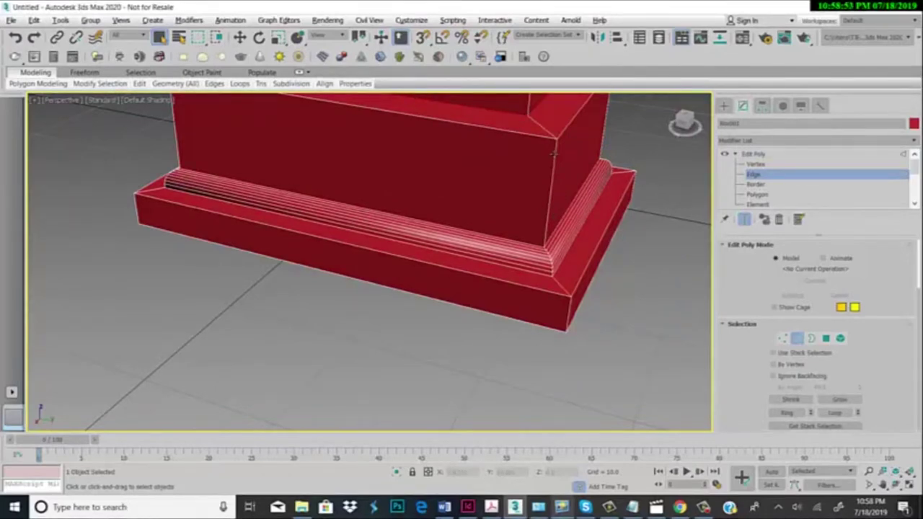
scroll(554, 153, down, 2)
scroll(554, 153, down, 1)
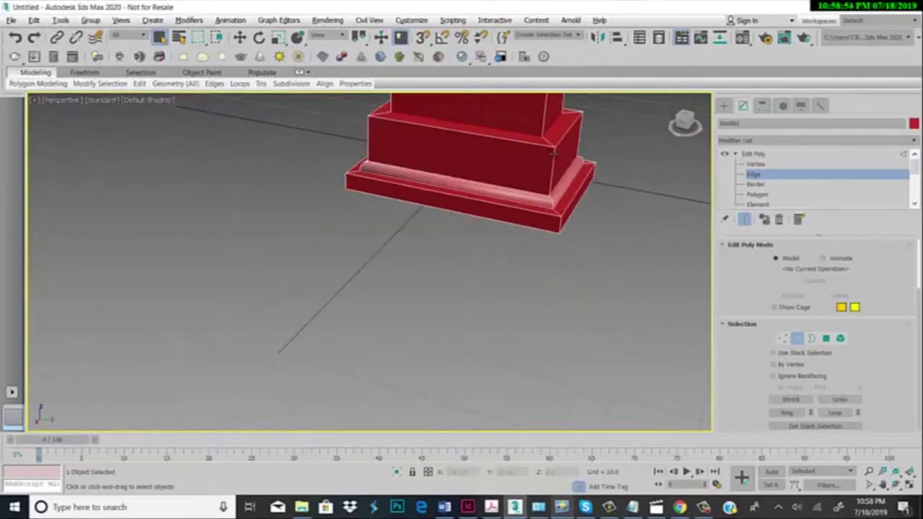
click(769, 141)
scroll(750, 303, down, 5)
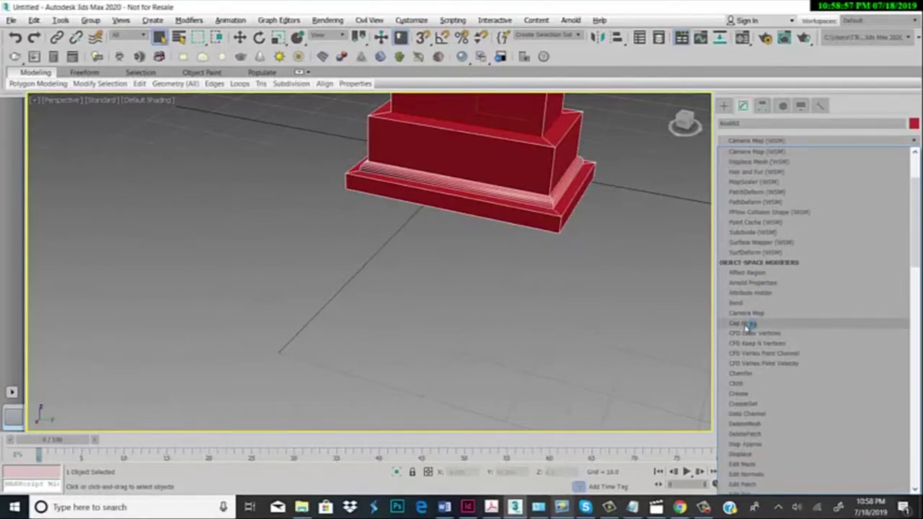
click(745, 375)
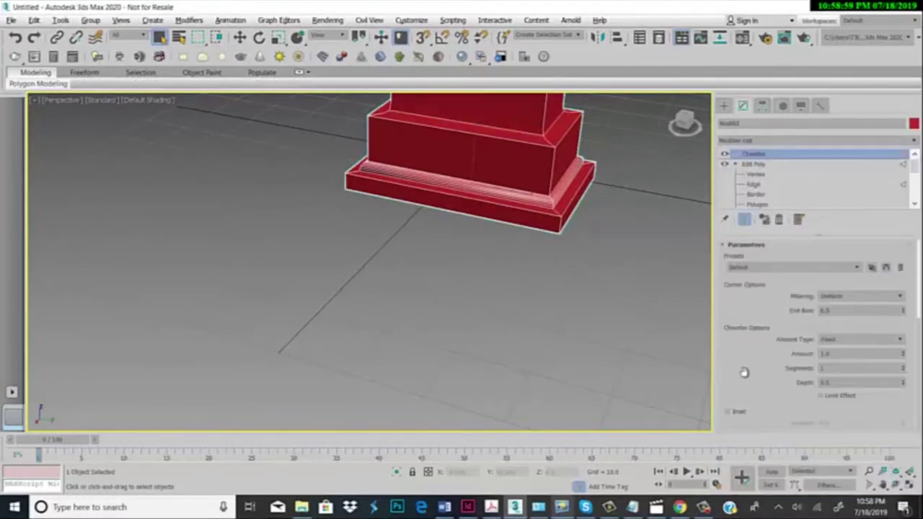
- Load the saved four-segment chamfer preset onto the second tier's Chamfer modifier
click(858, 270)
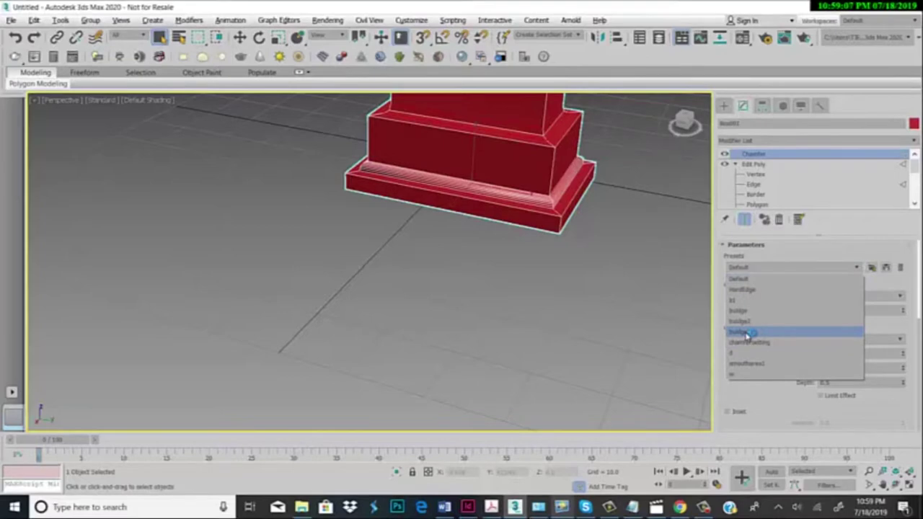
click(748, 332)
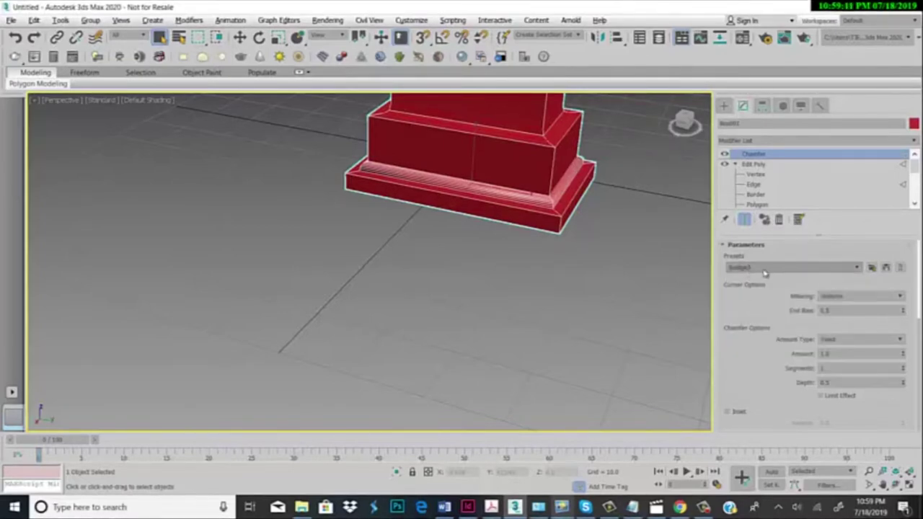
click(873, 268)
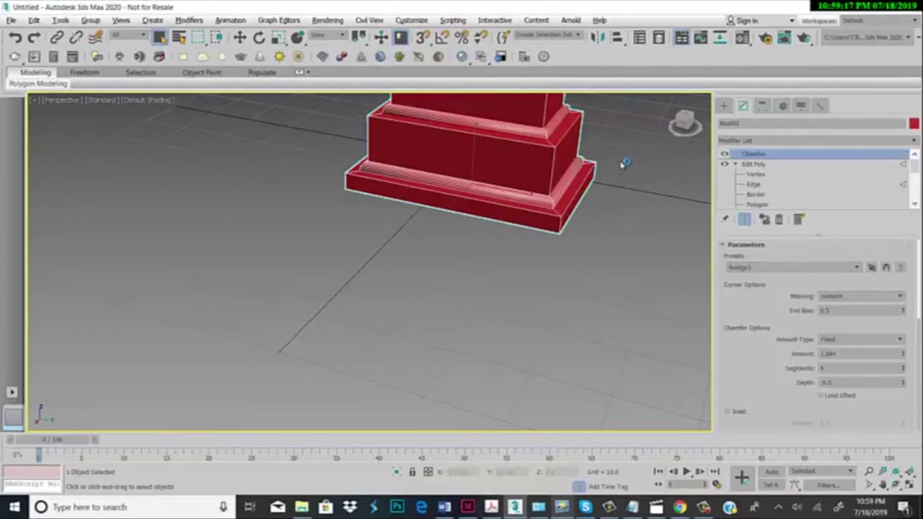
scroll(618, 170, down, 5)
scroll(622, 166, up, 5)
scroll(600, 122, up, 2)
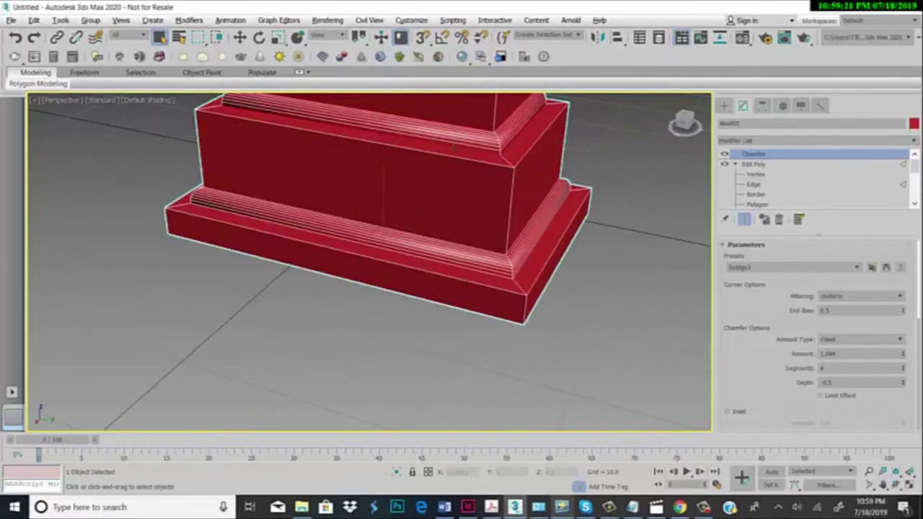
- Add another Edit Poly layer and select the uppermost block's top face at Polygon level
click(703, 508)
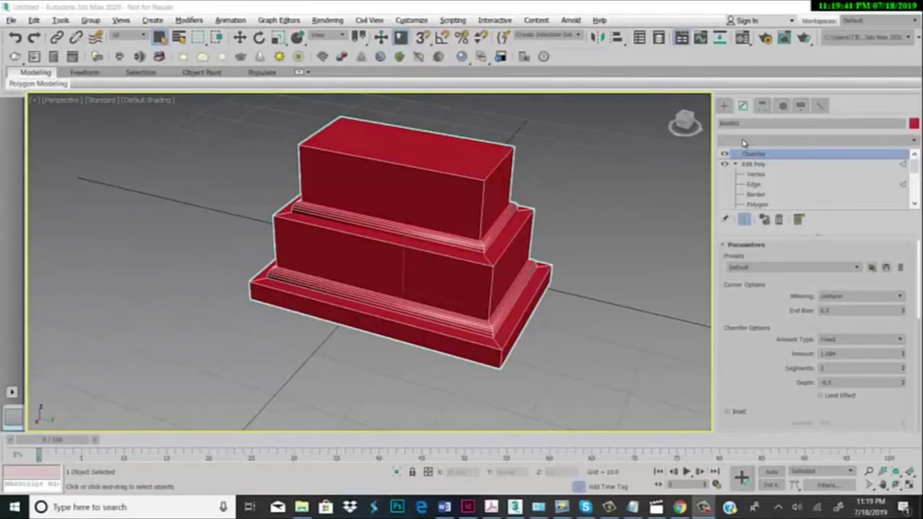
click(746, 142)
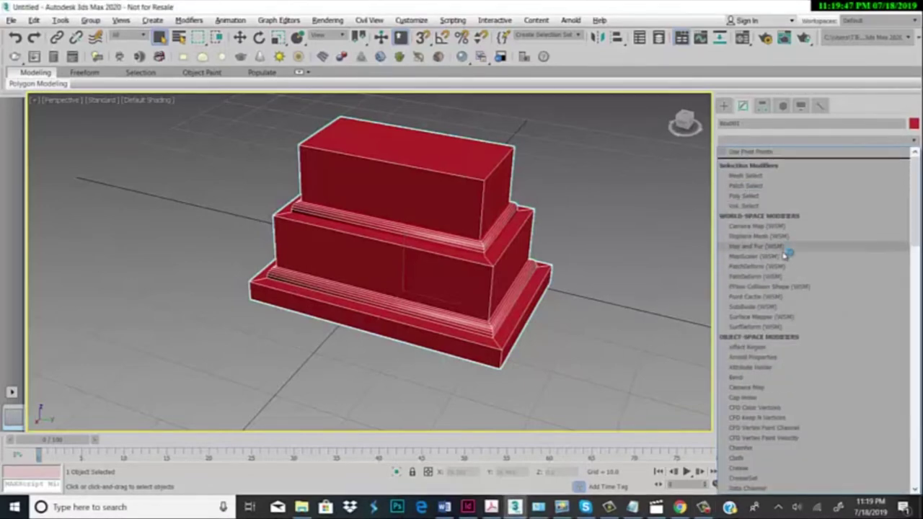
scroll(772, 268, down, 5)
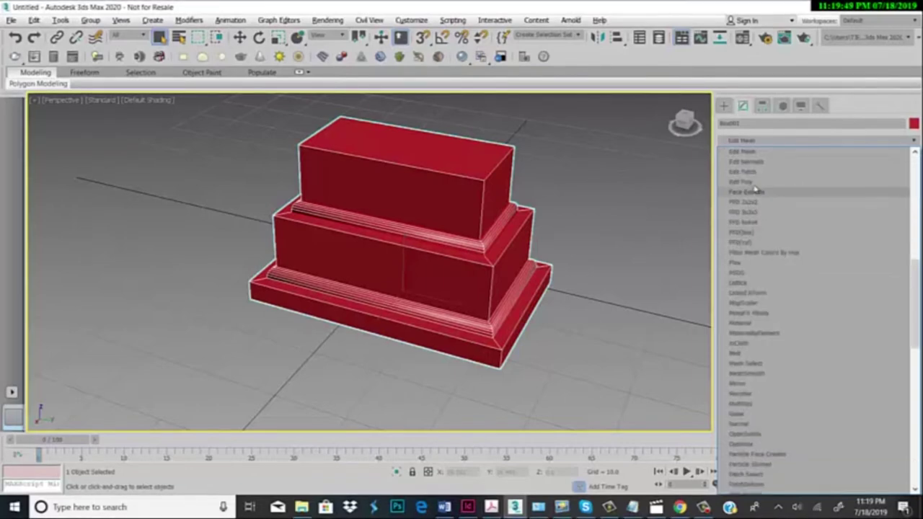
click(752, 185)
key(ctrl+z)
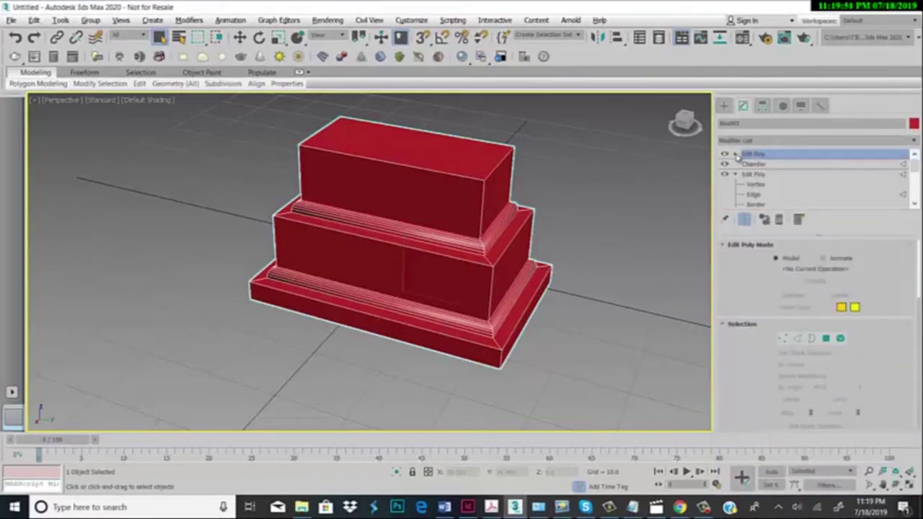
click(756, 193)
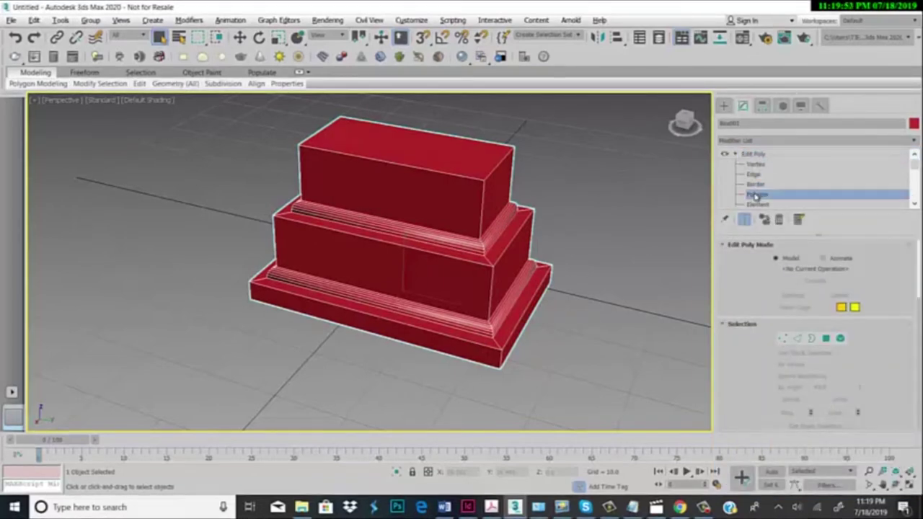
click(465, 160)
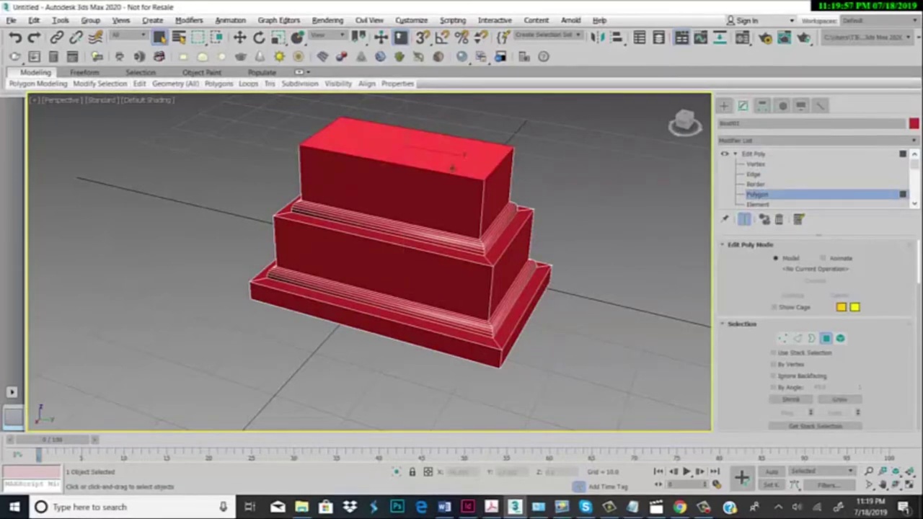
click(735, 141)
- Add a Chamfer modifier above Edit Poly on the top face, with Inset enabled
scroll(815, 289, down, 5)
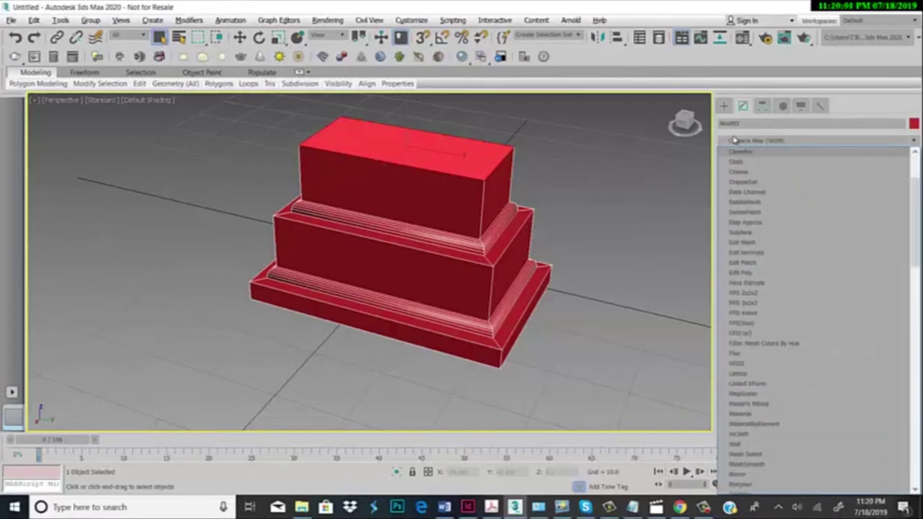
text(c)
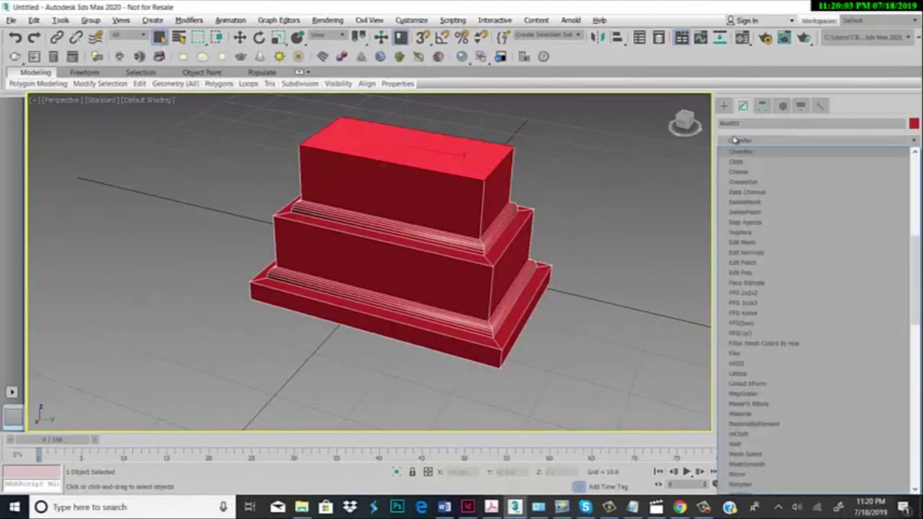
click(741, 153)
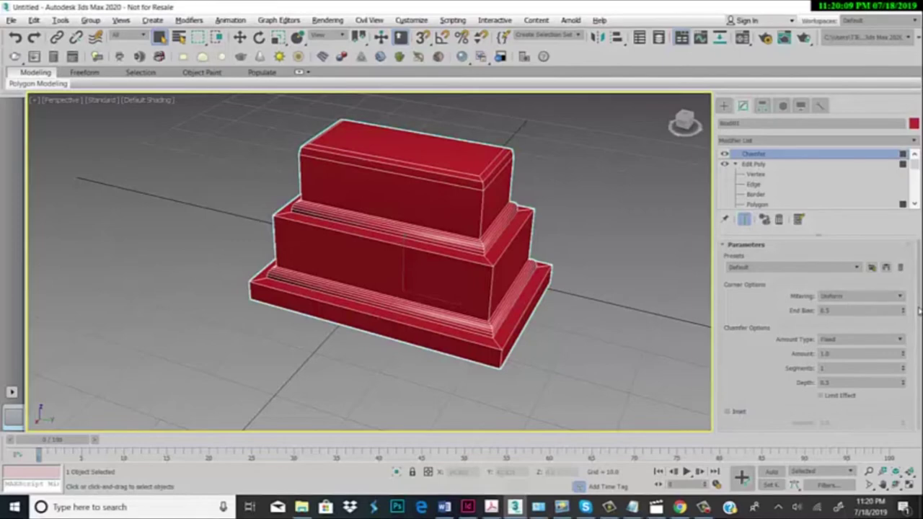
drag(919, 313, 919, 346)
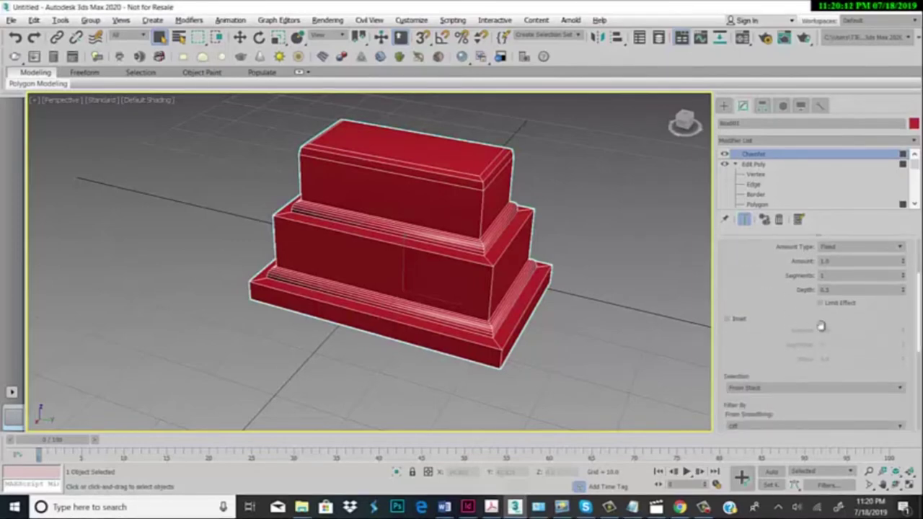
click(729, 320)
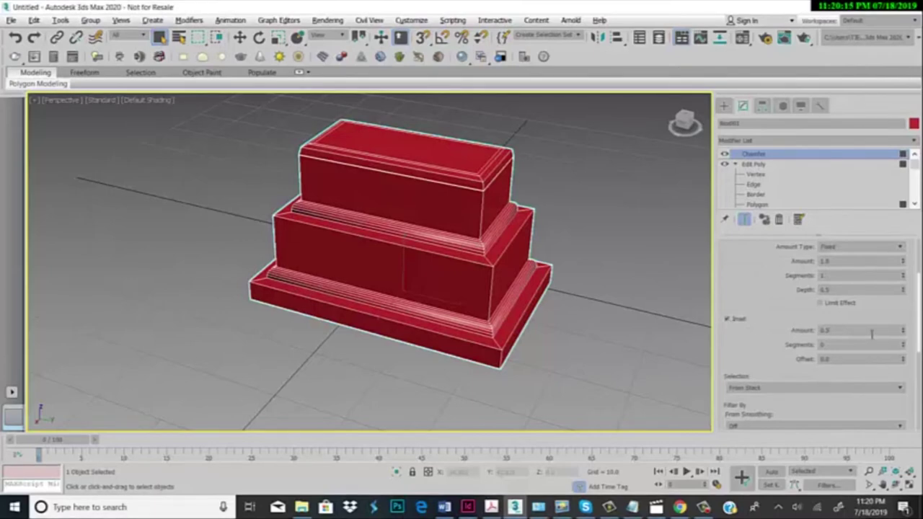
- Widen the top chamfer's inset band, give it two segments and a negative offset
drag(906, 330, 874, 237)
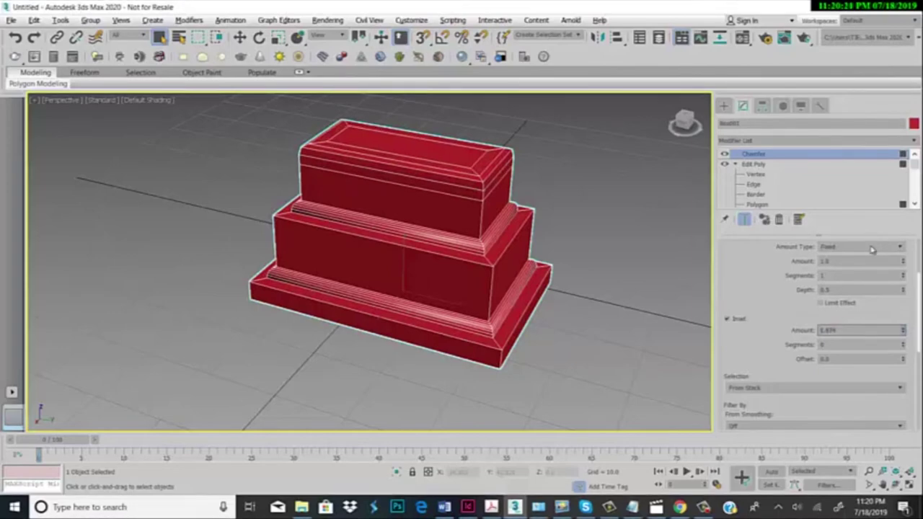
drag(872, 247, 870, 233)
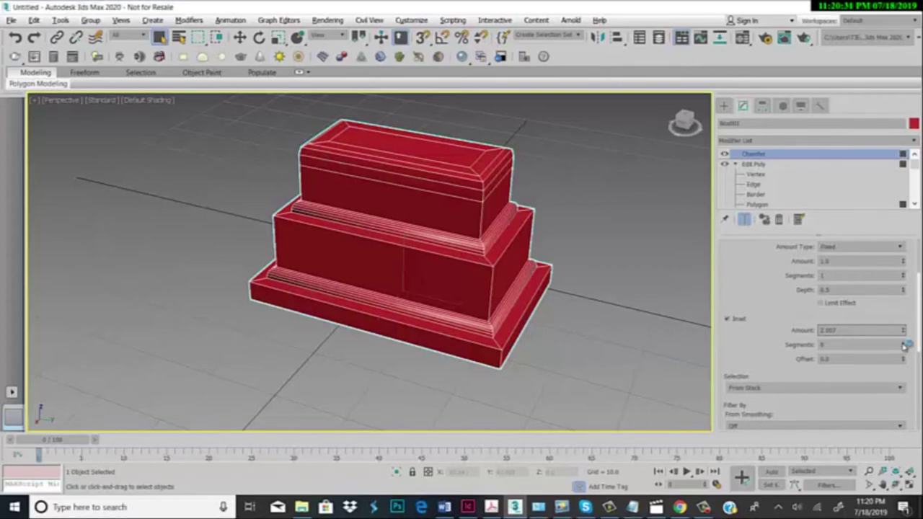
click(905, 344)
click(904, 344)
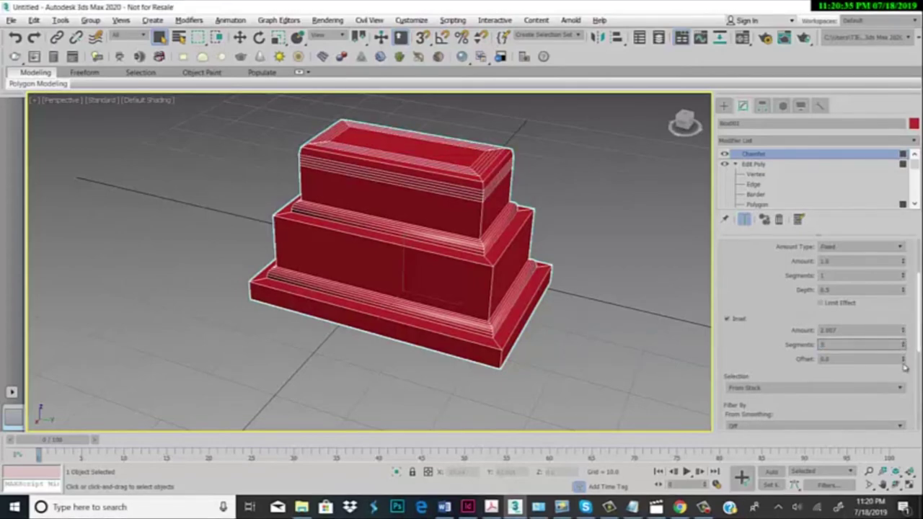
key(Tab)
drag(905, 359, 916, 410)
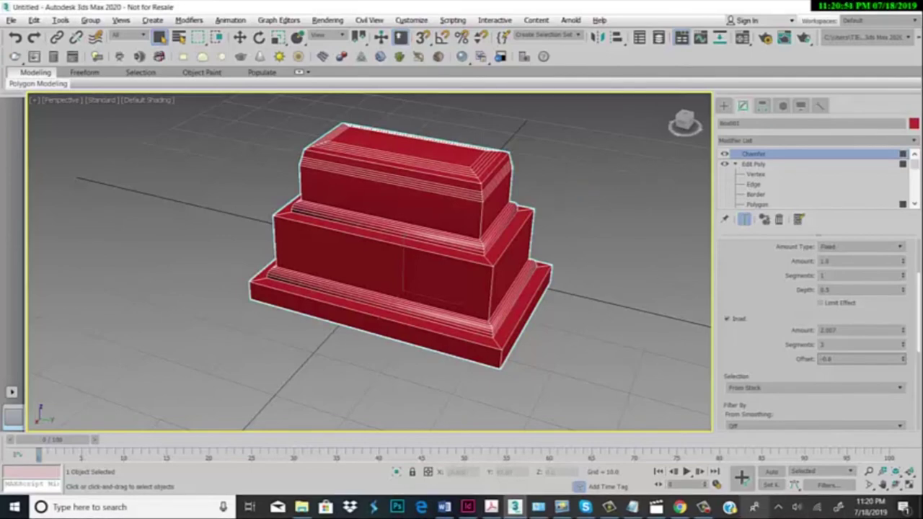
click(703, 508)
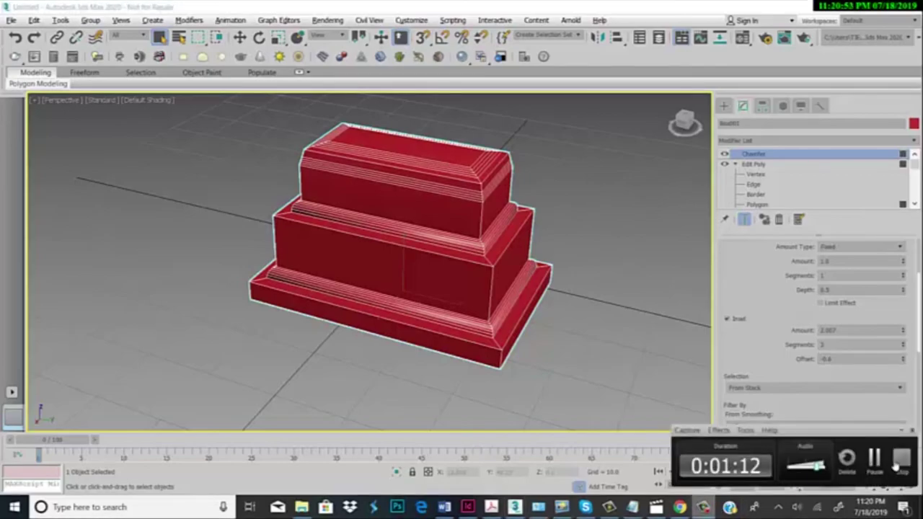